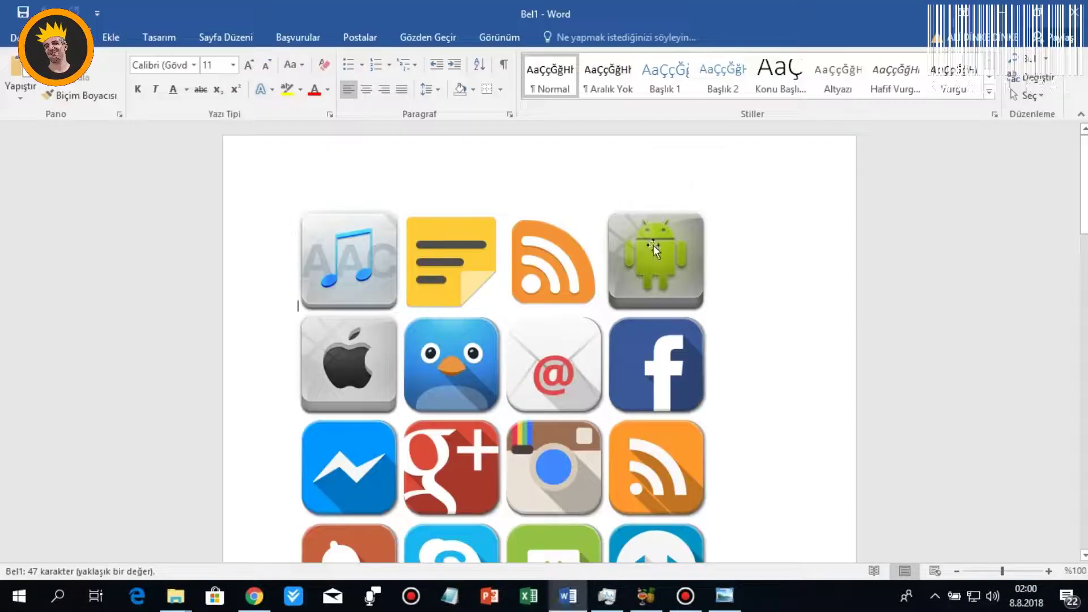
Look through the icon pictures embedded in the document
right_click(648, 251)
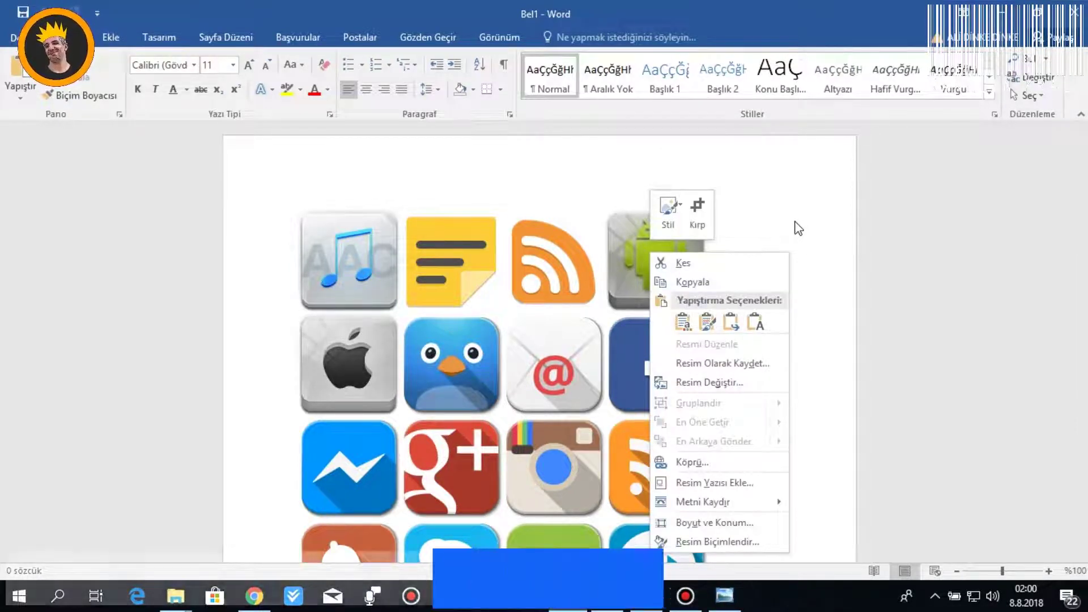
left_click(939, 282)
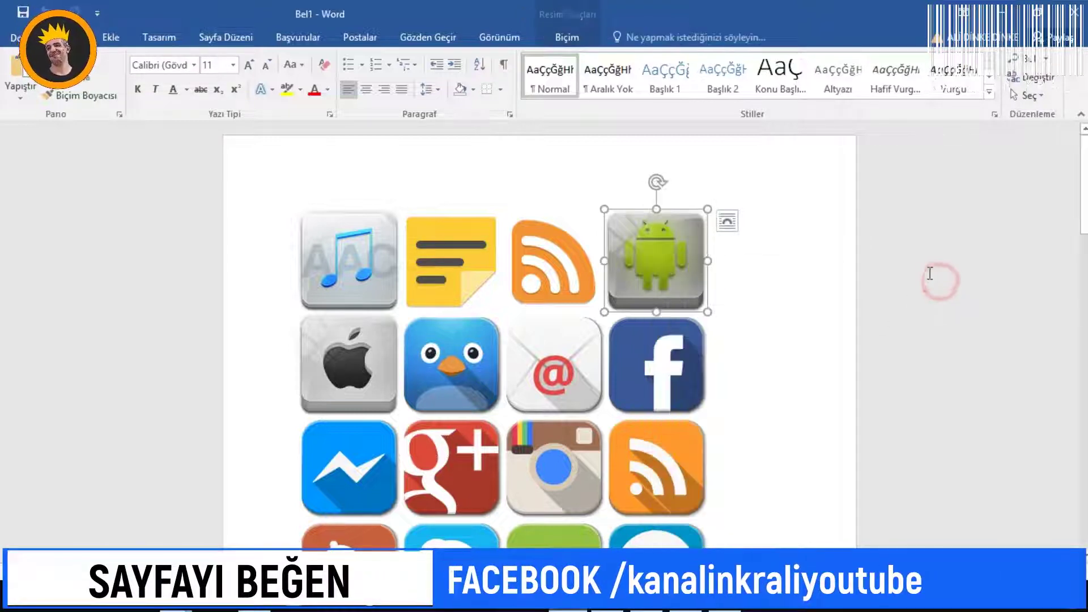
scroll(916, 260, "down", 8)
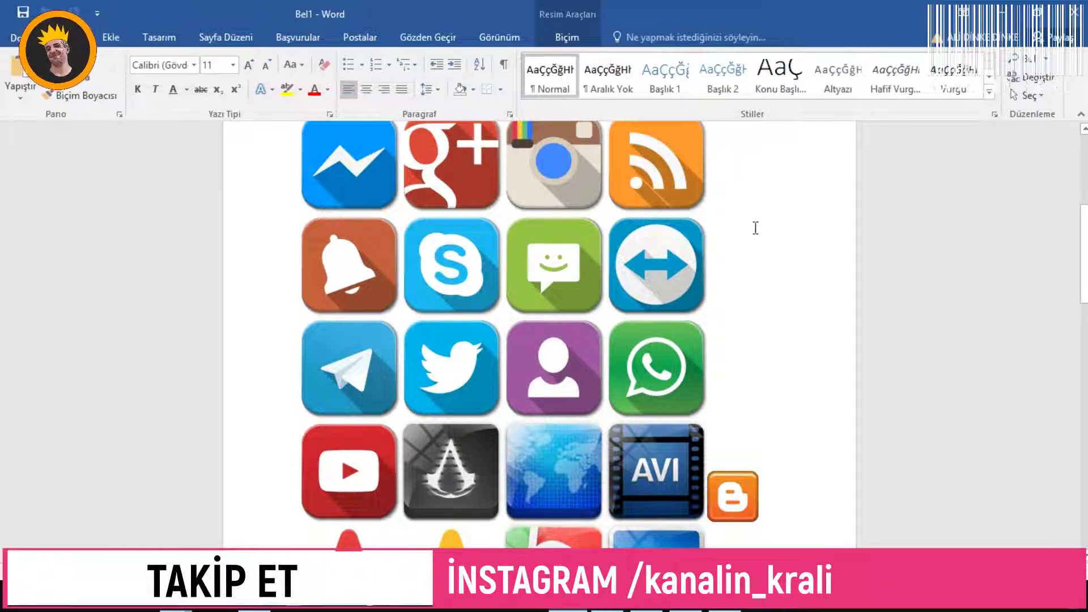
scroll(756, 227, "up", 8)
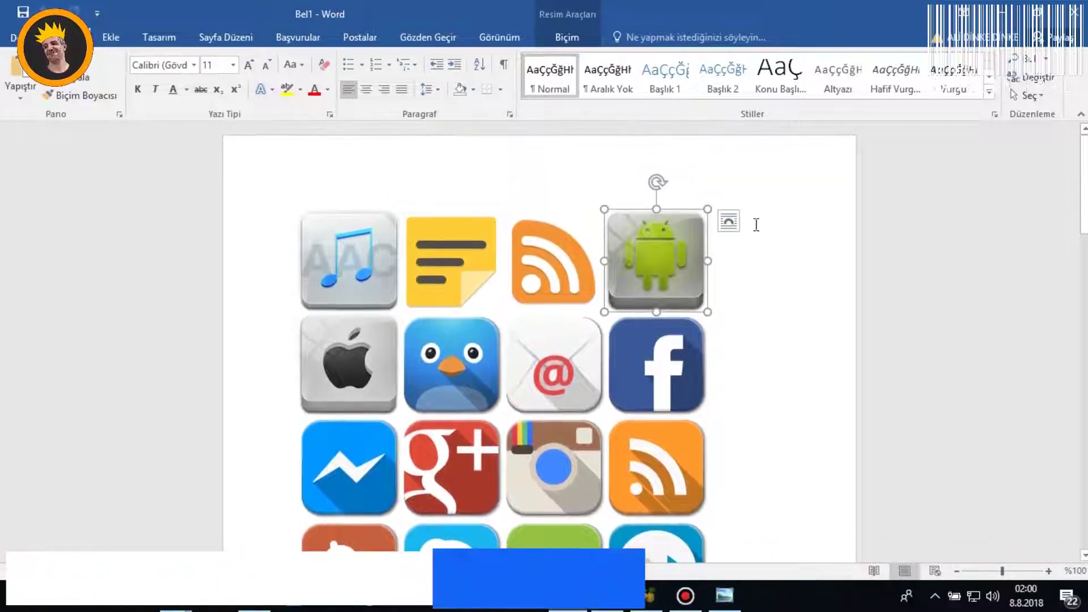
scroll(755, 224, "down", 10)
scroll(765, 228, "down", 10)
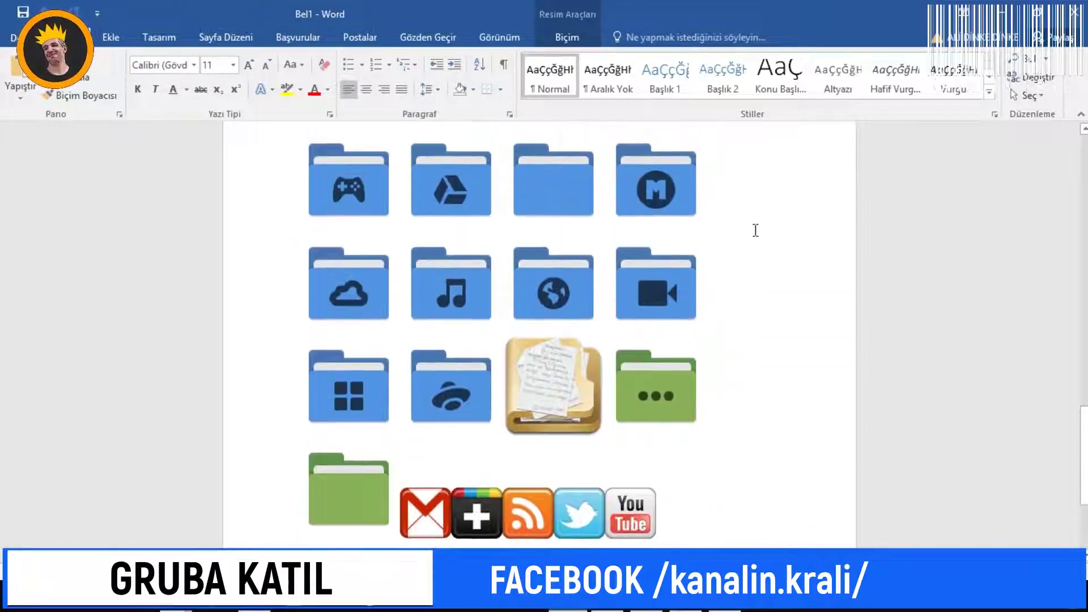
scroll(755, 229, "up", 3)
left_click(655, 247)
right_click(656, 247)
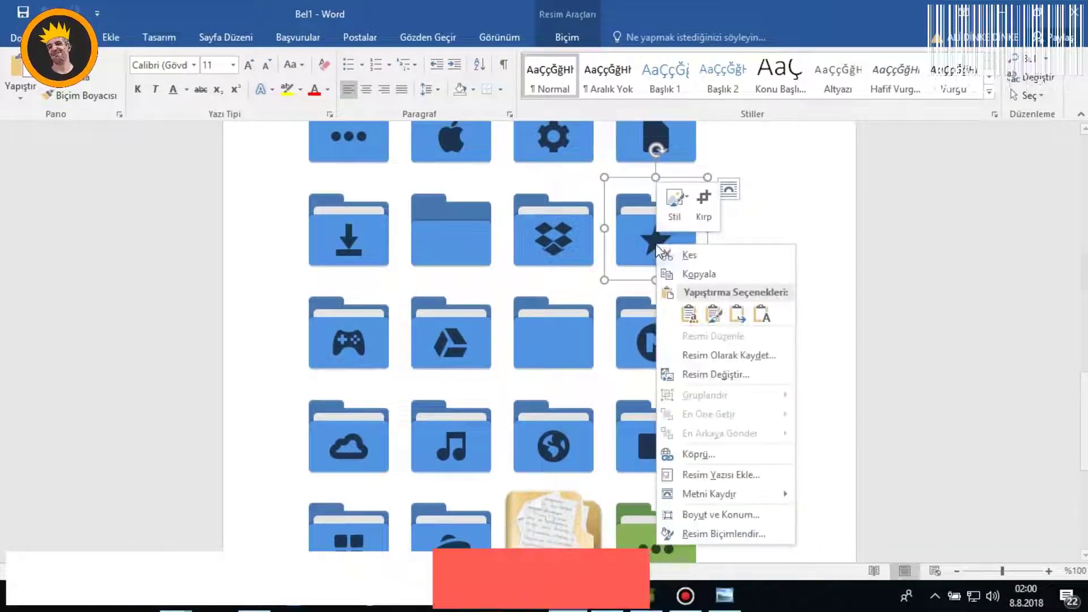
left_click(729, 355)
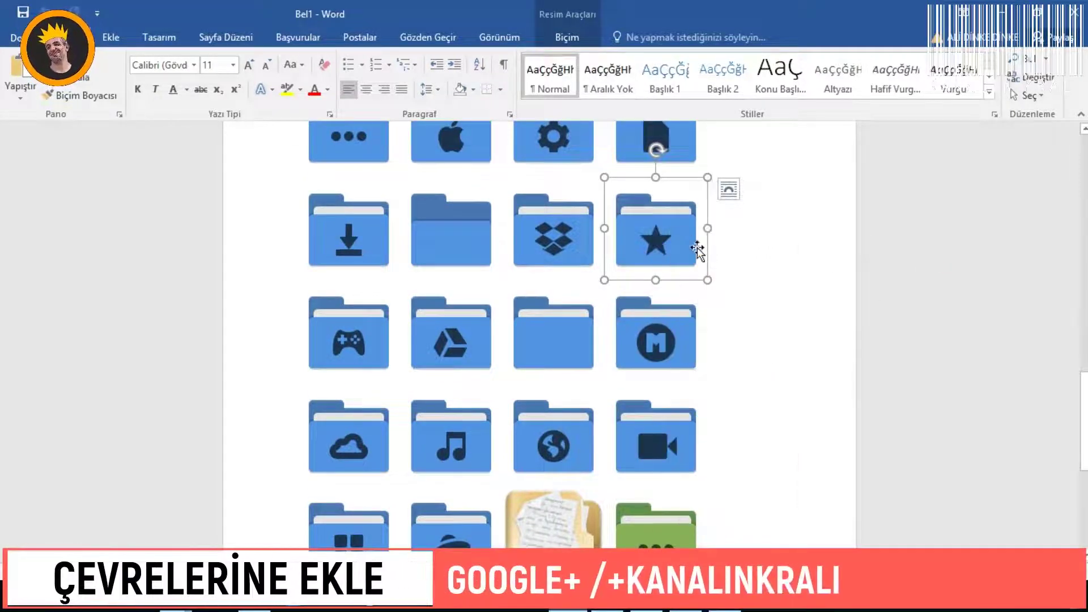
right_click(674, 238)
left_click(740, 341)
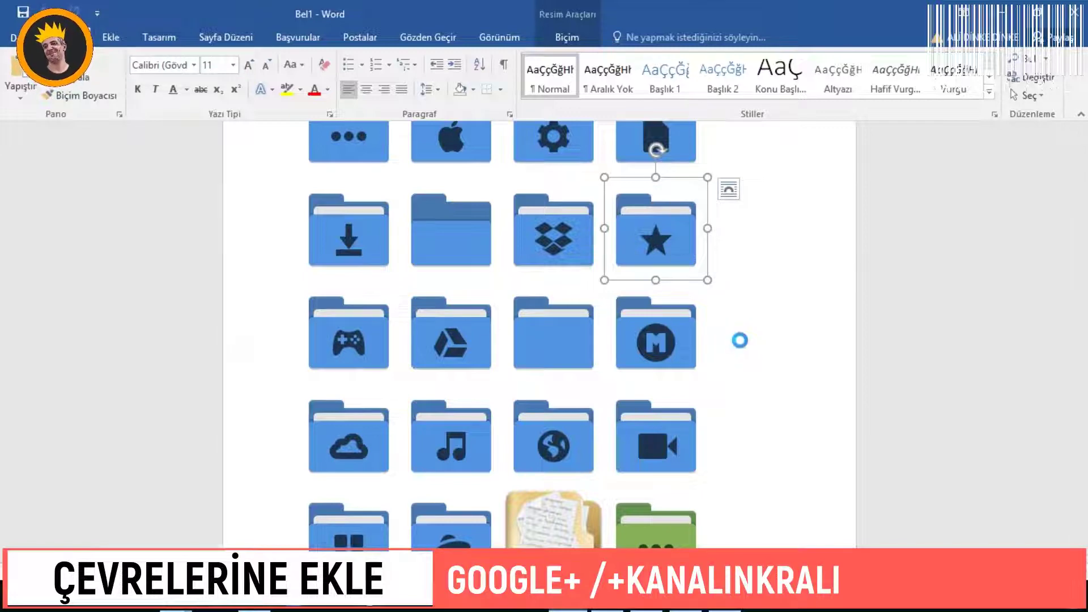
left_click(493, 355)
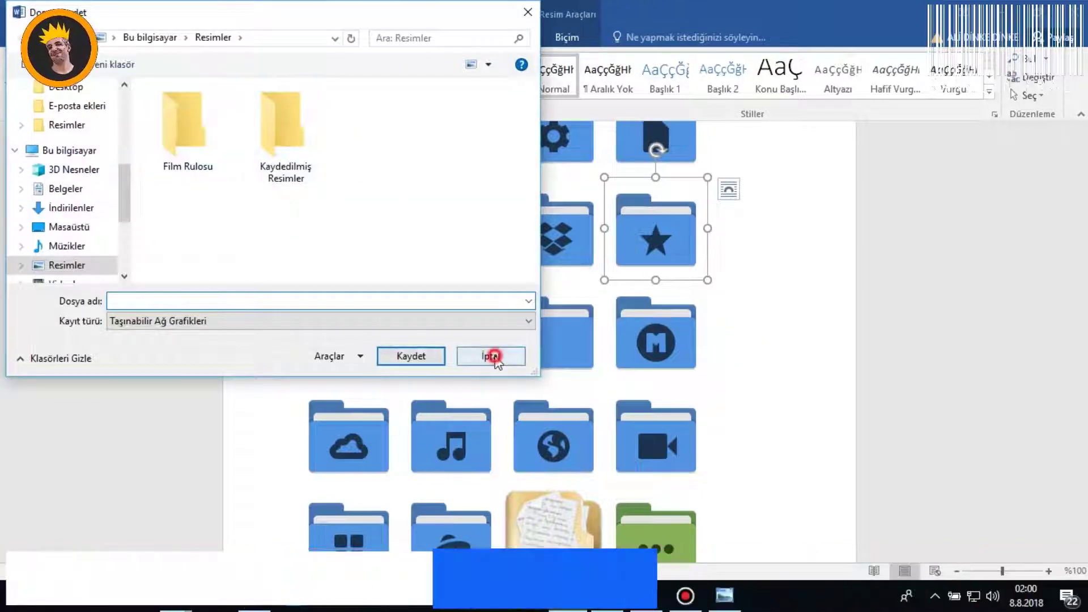
scroll(664, 307, "up", 15)
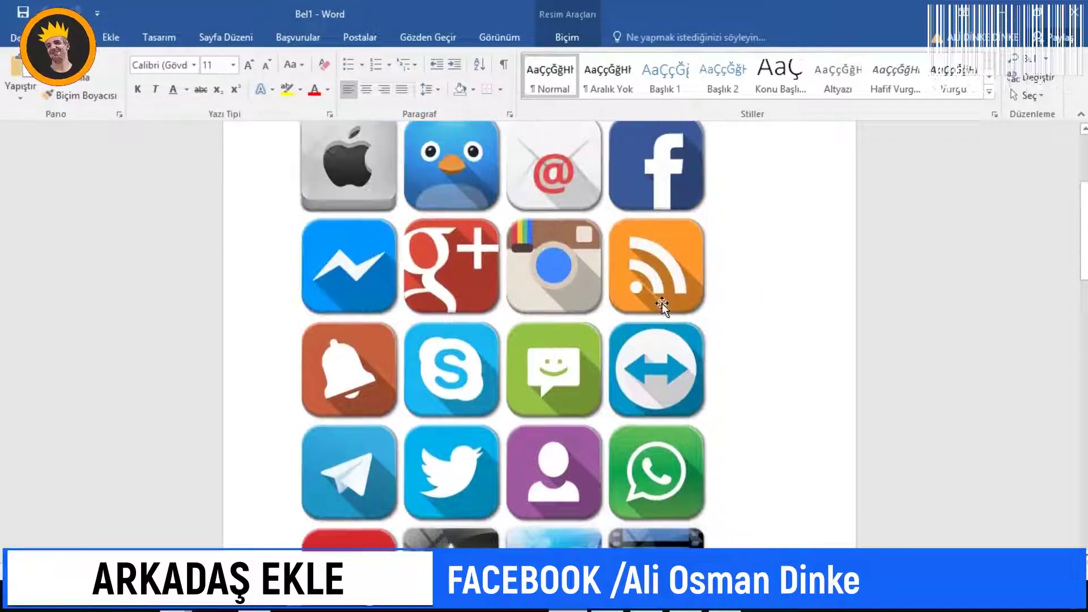
scroll(605, 300, "down", 5)
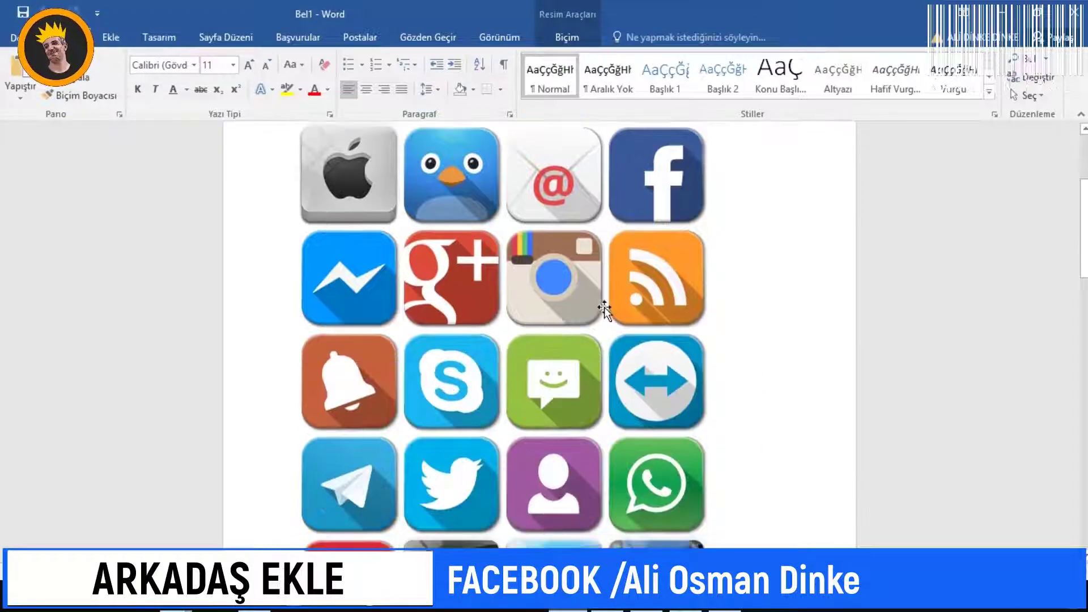
scroll(605, 308, "up", 3)
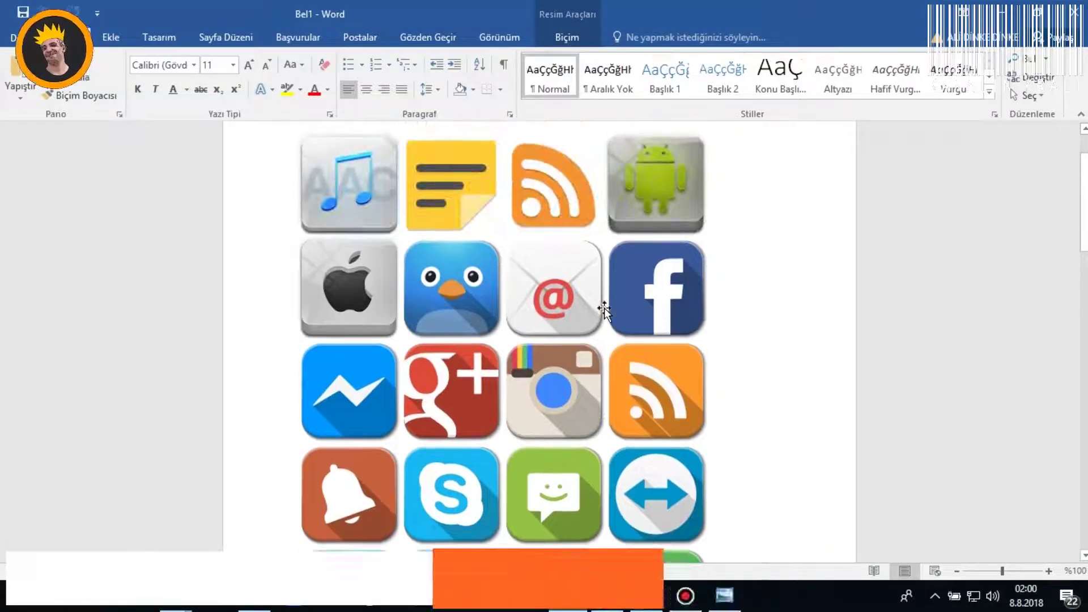
scroll(604, 308, "up", 2)
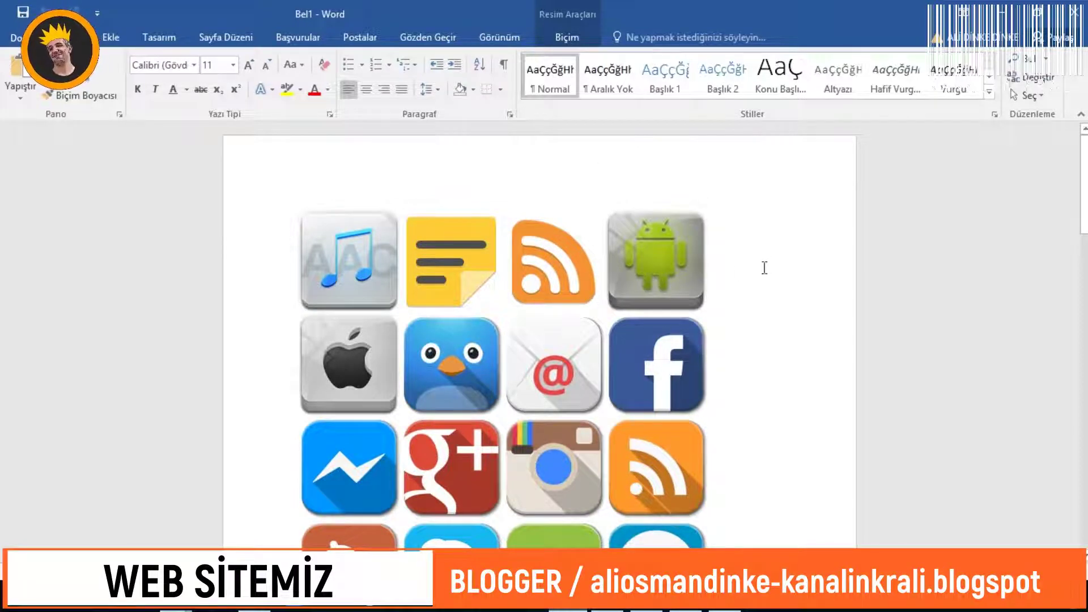
left_click(948, 198)
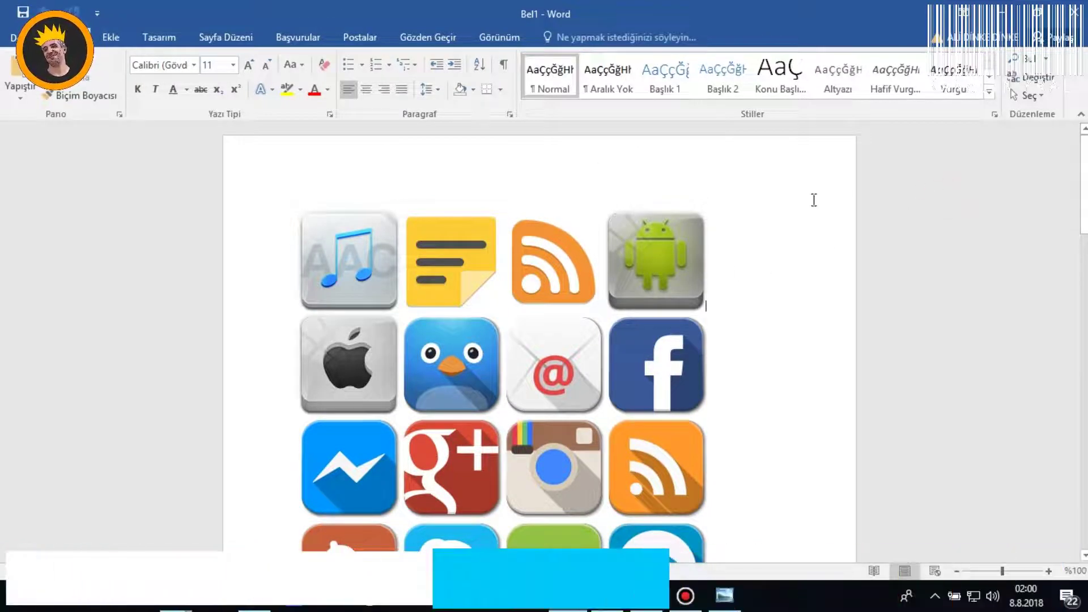
left_click(652, 251)
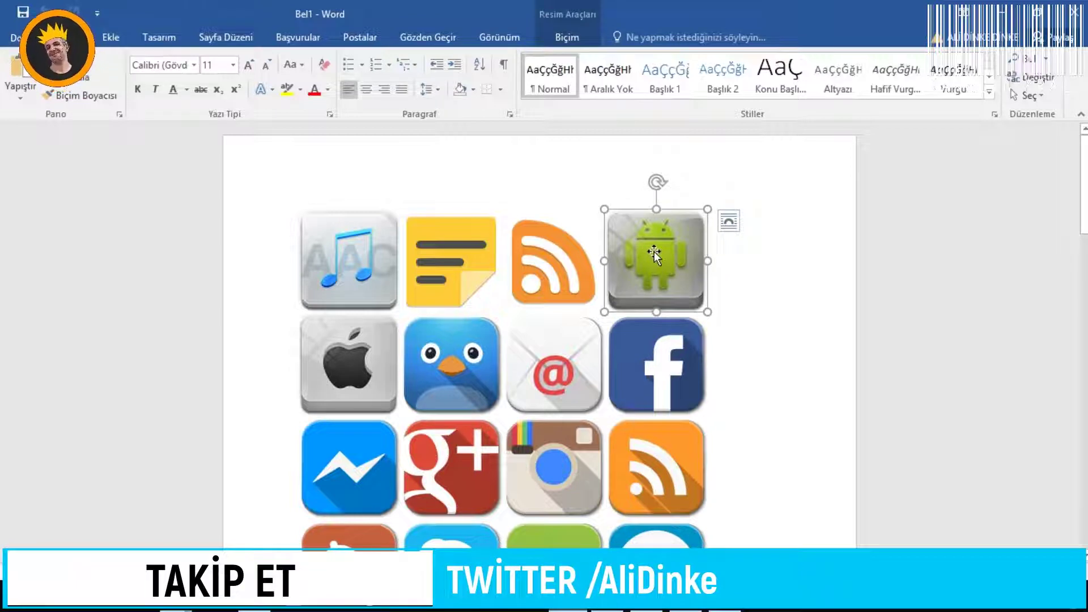
right_click(657, 252)
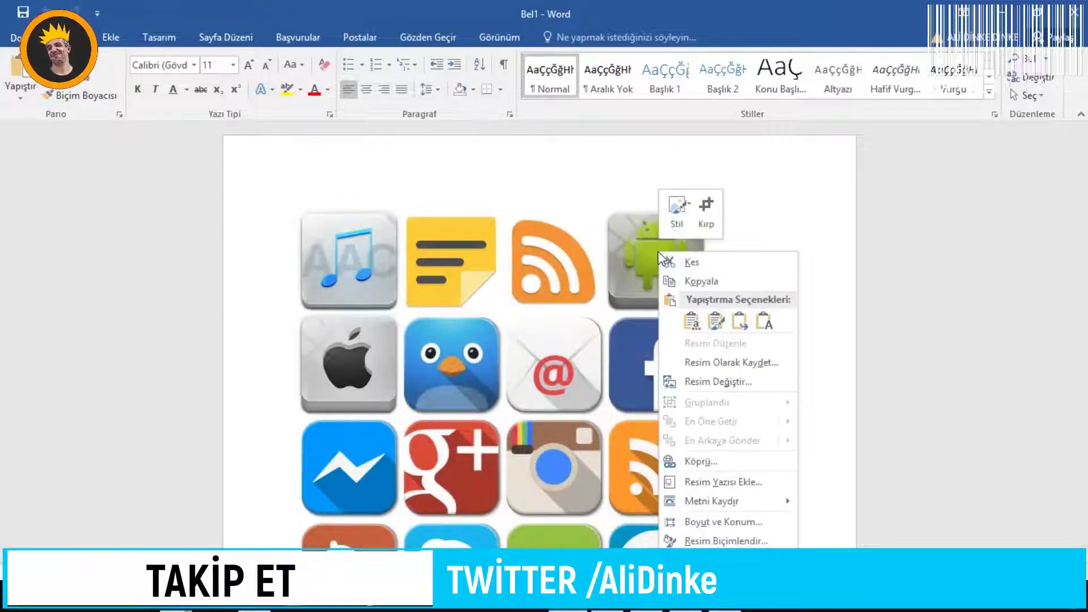
left_click(843, 233)
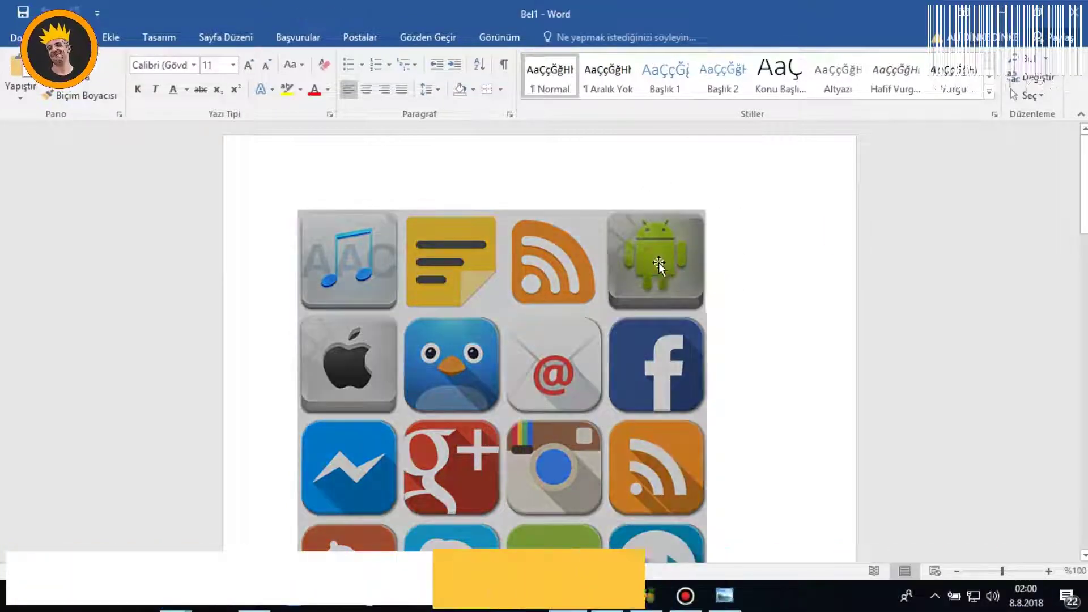
right_click(659, 263)
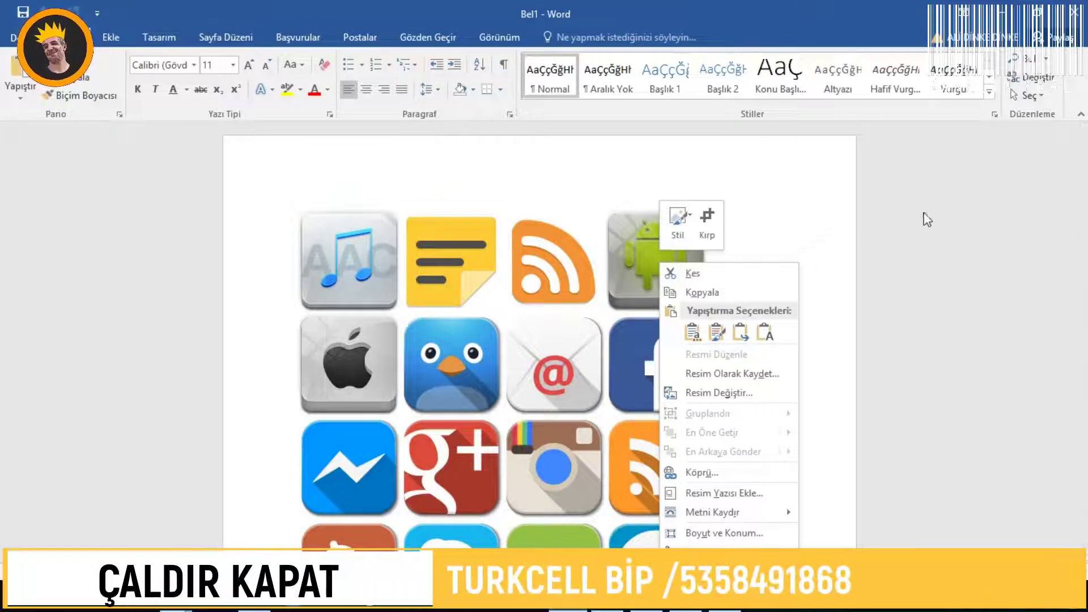
key("Escape")
left_click(927, 233)
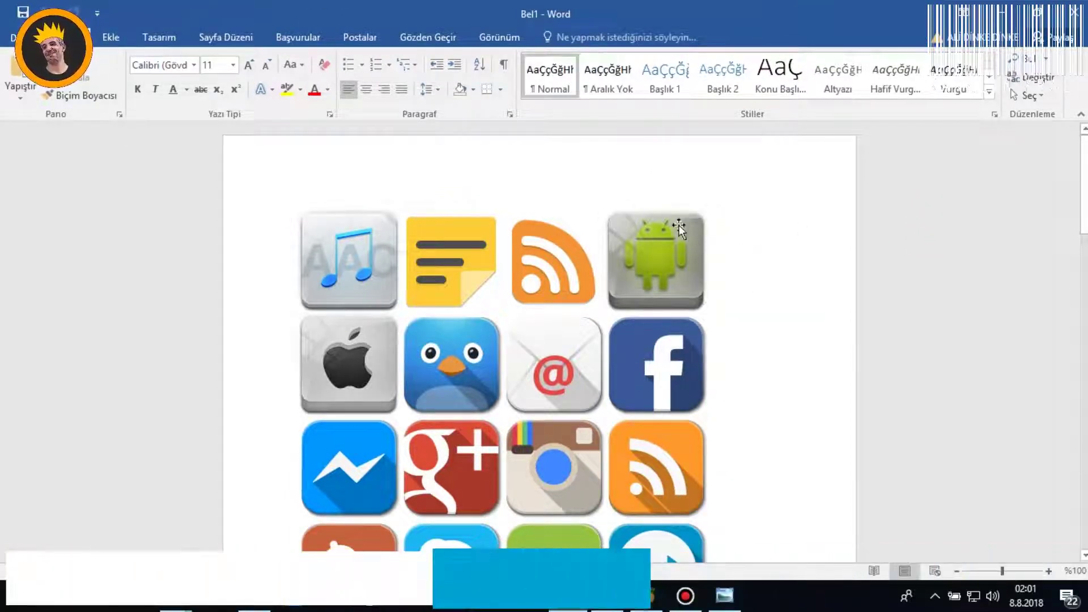
Close the document and open the Bel1 file on the desktop with WinRAR archiver
left_click(1074, 12)
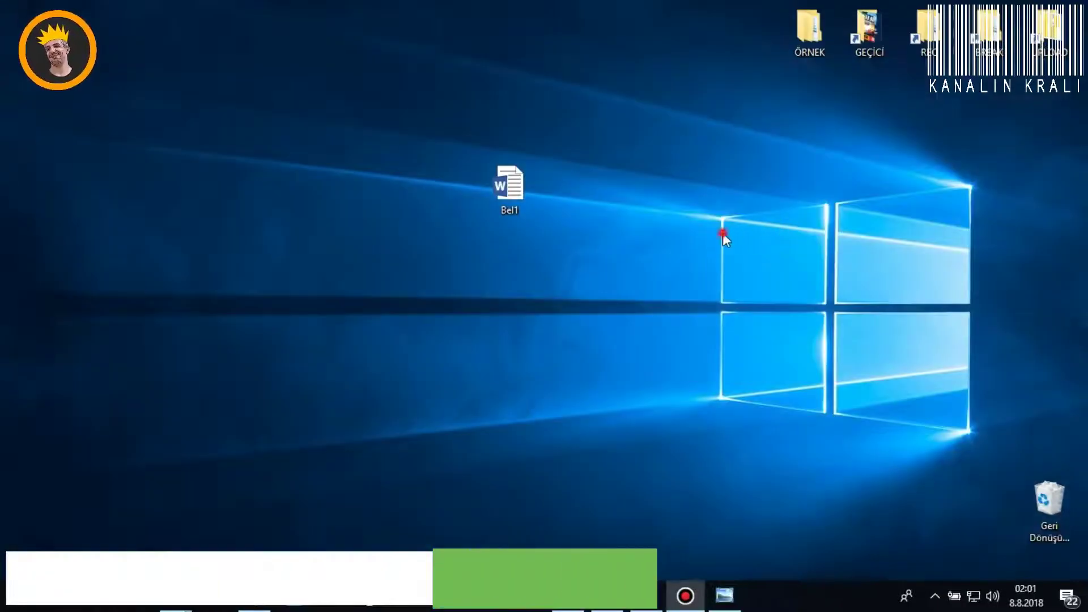
right_click(516, 192)
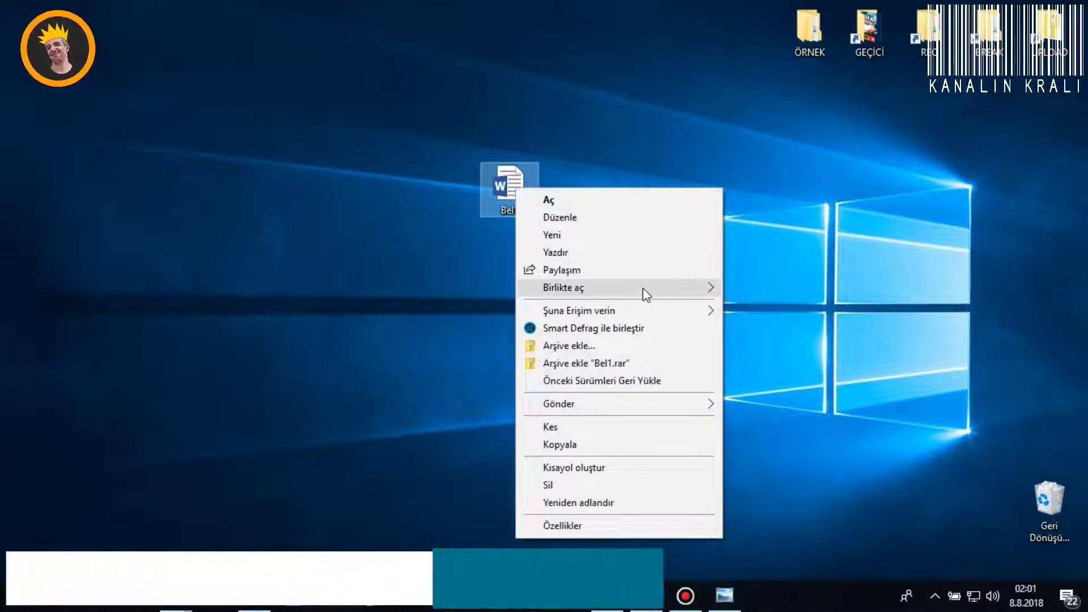
mouse_move(645, 293)
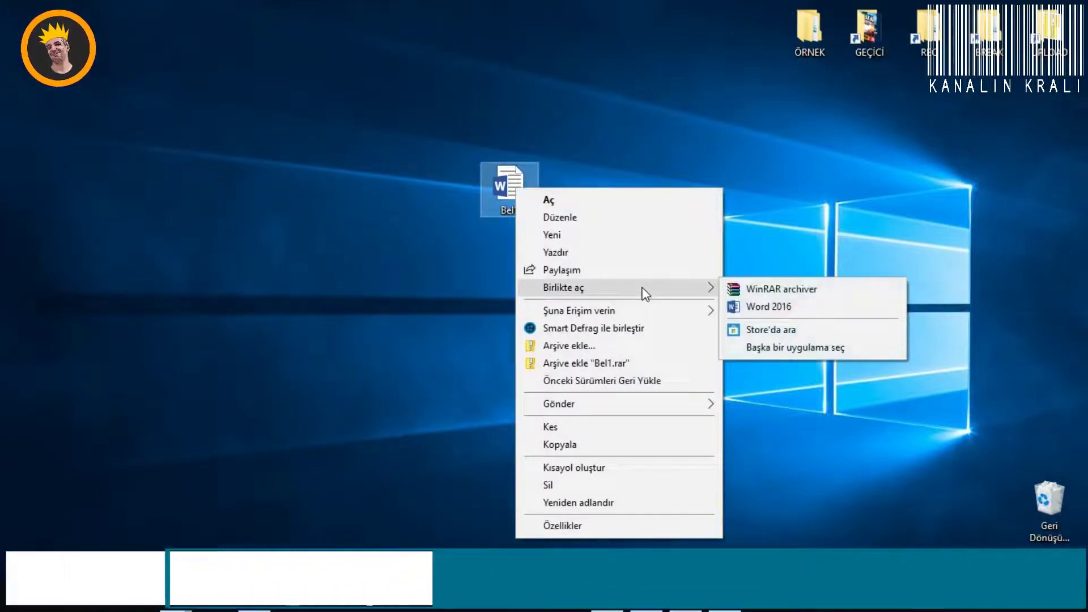
left_click(755, 291)
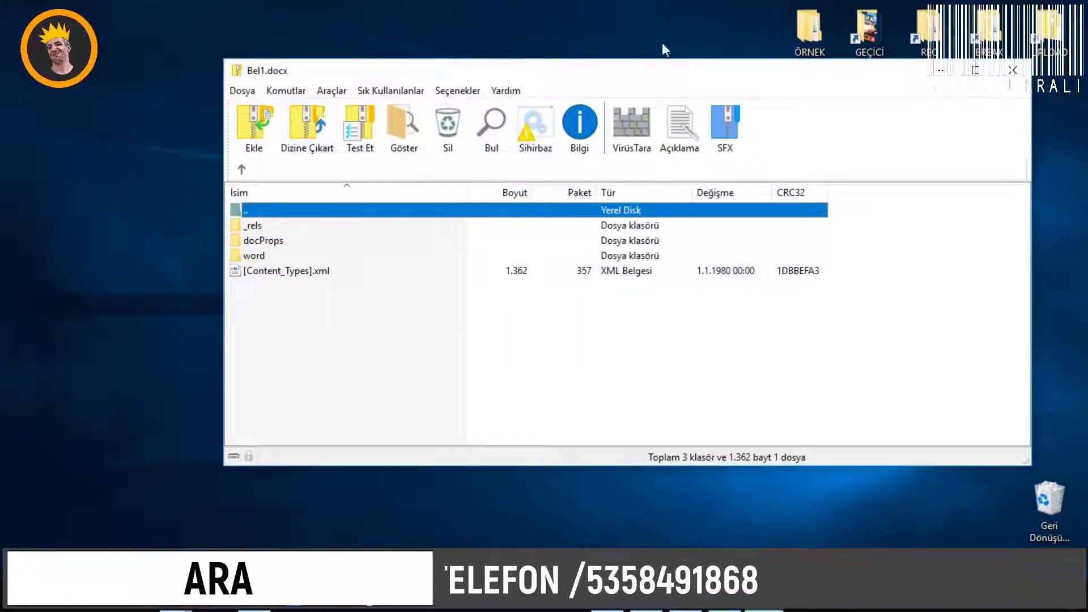
left_click(655, 67)
left_click_drag(655, 67, 613, 73)
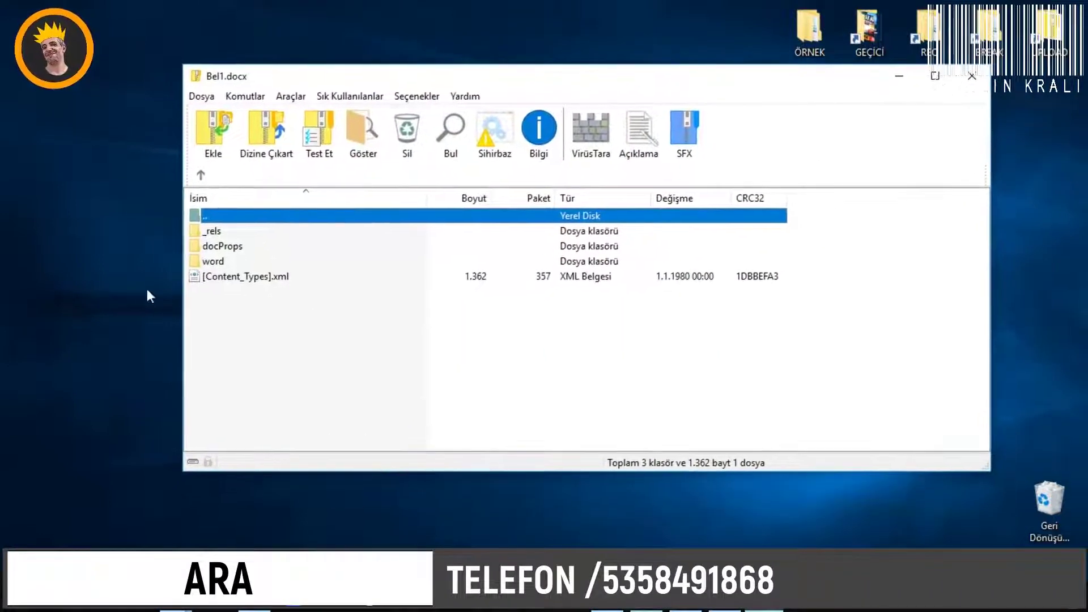
Go into the archive's word folder and open its subfolder that holds the document's PNG images
left_click(219, 262)
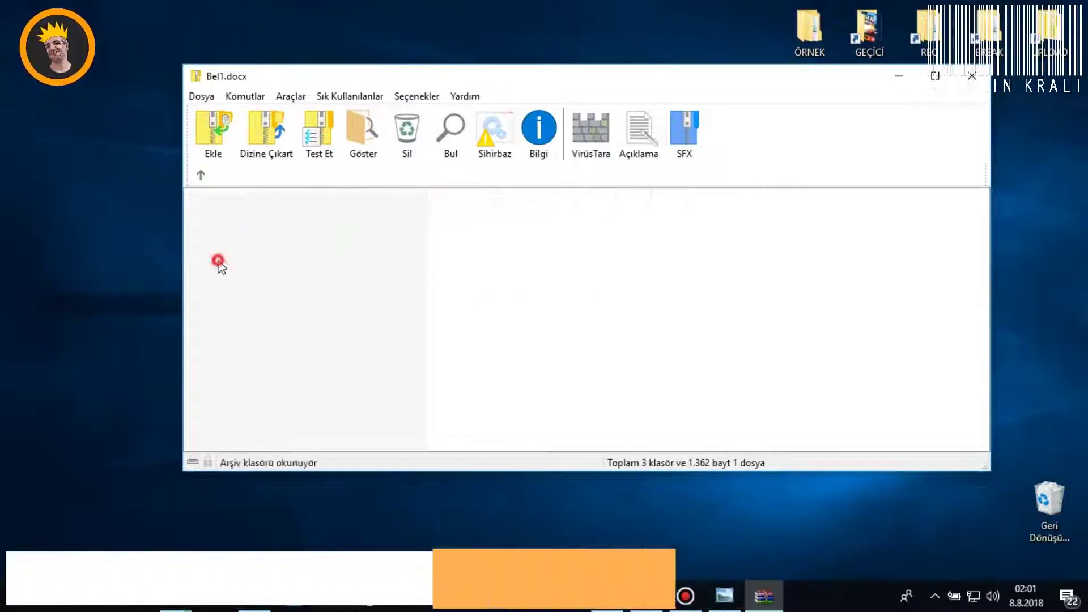
double_click(219, 261)
left_click(219, 248)
double_click(219, 247)
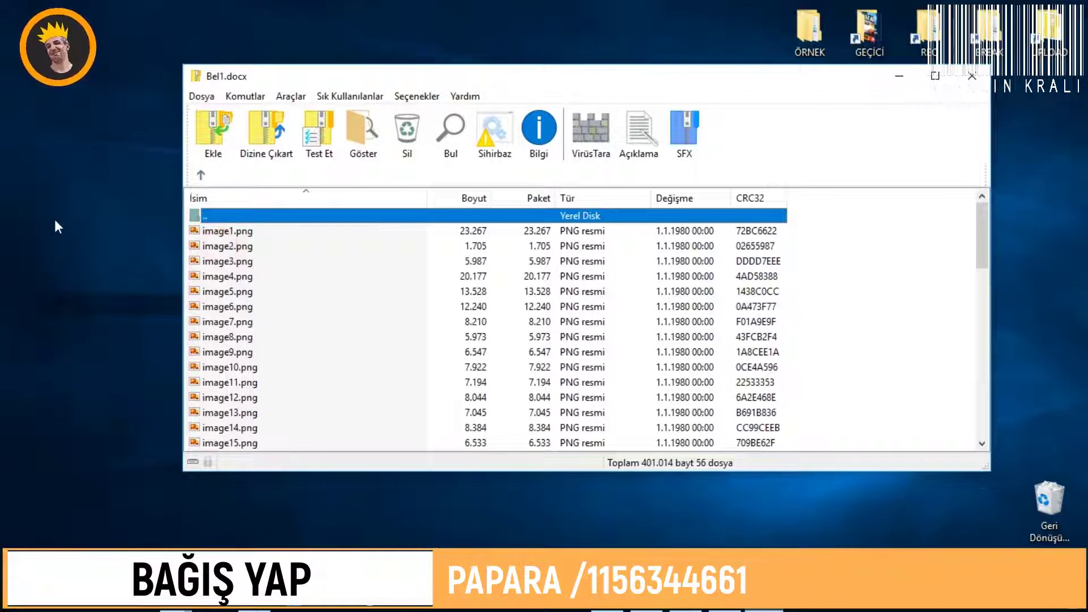
left_click(311, 306)
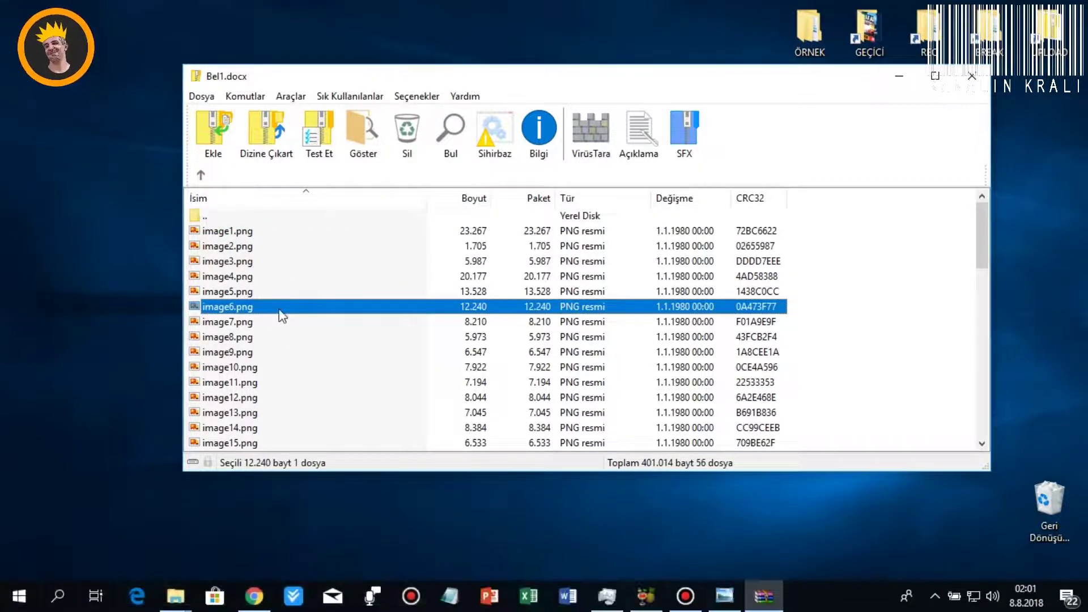
Create a new folder on the desktop beside the archive window
left_click_drag(517, 77, 565, 79)
right_click(124, 134)
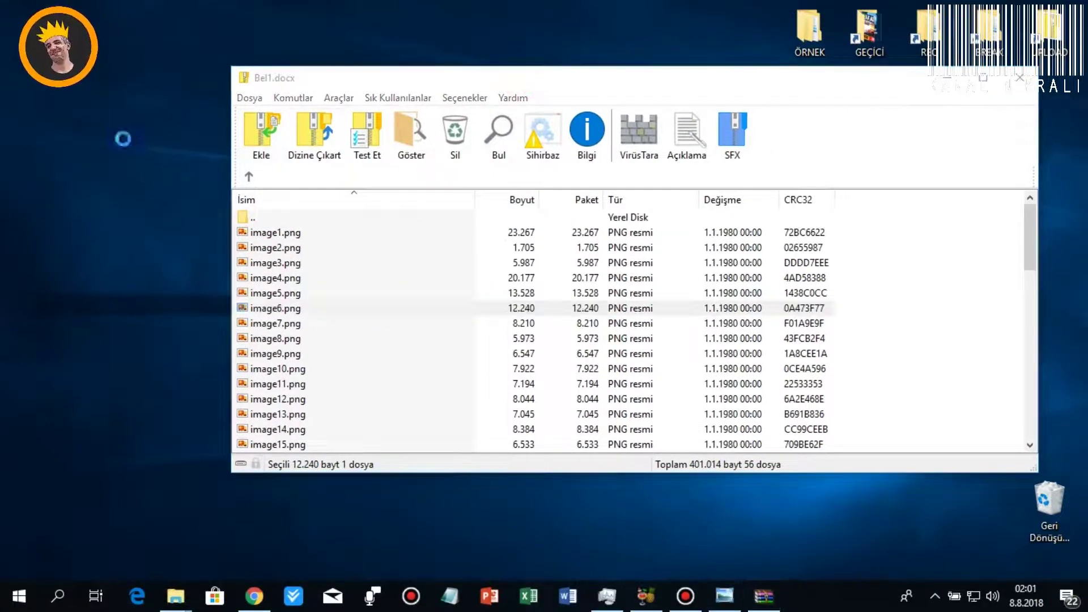
left_click(187, 526)
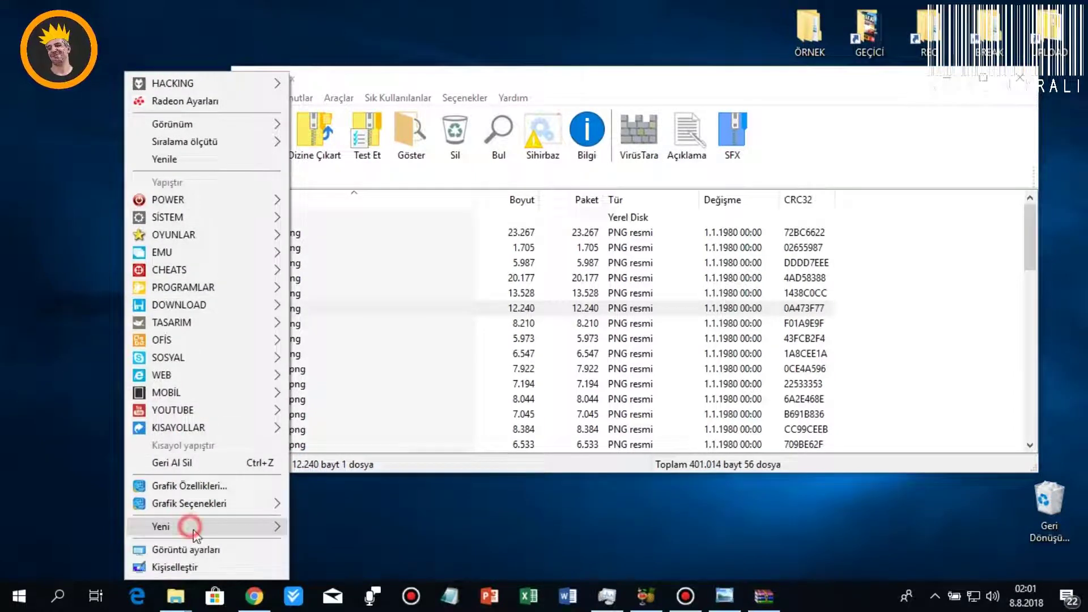
left_click(357, 321)
Extract all the PNG images from the archive into the Yeni klasör folder on the desktop
left_click(340, 339)
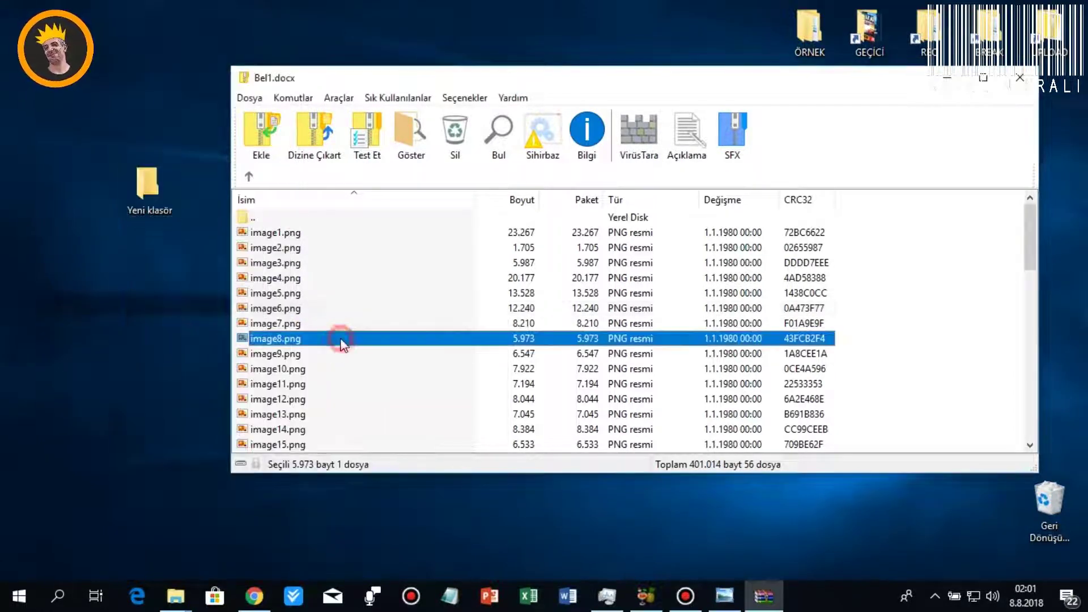
key("ctrl+a")
left_click_drag(291, 251, 152, 186)
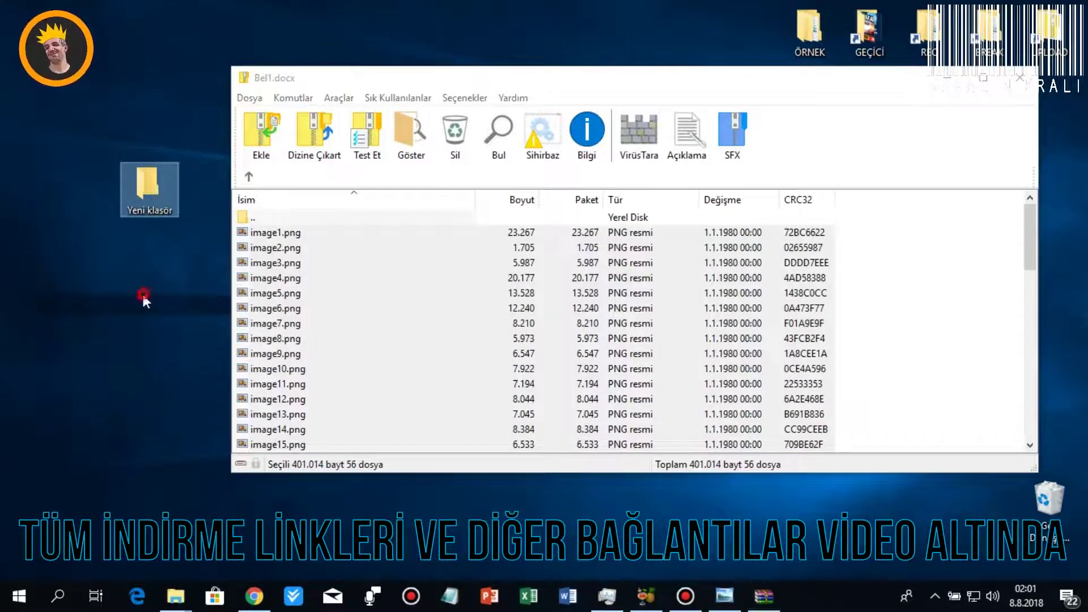
left_click(321, 321)
Open the Yeni klasör folder and look through the extracted images
left_click(150, 201)
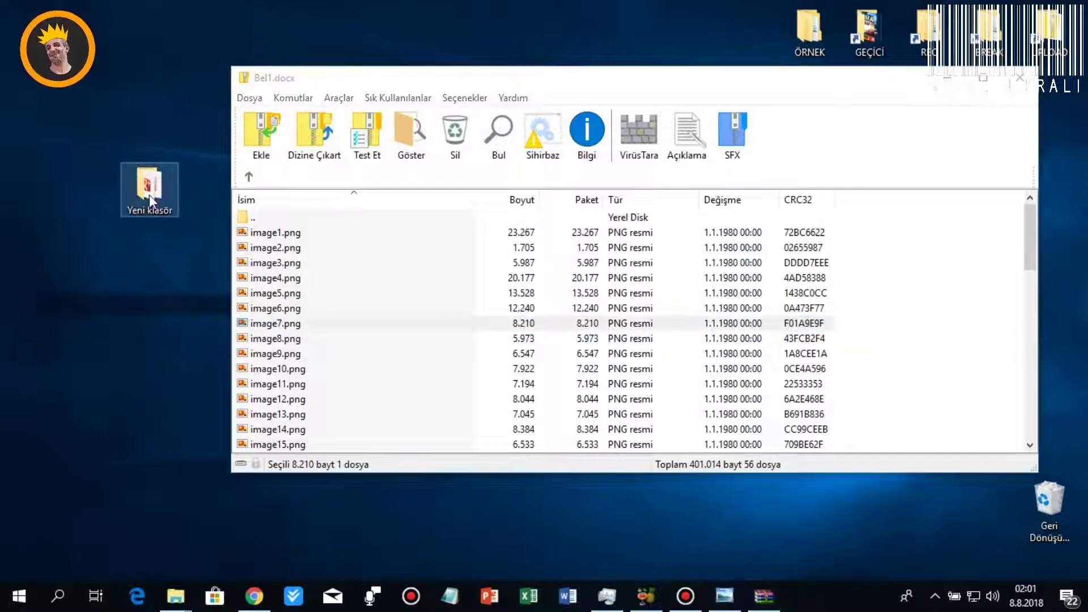
double_click(149, 195)
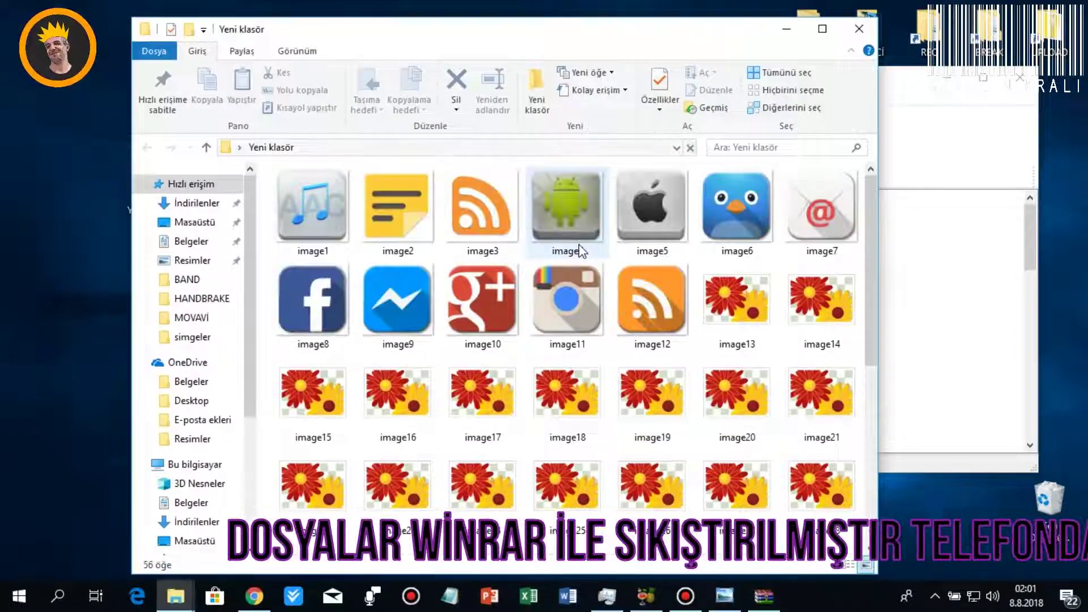
scroll(581, 251, "down", 5)
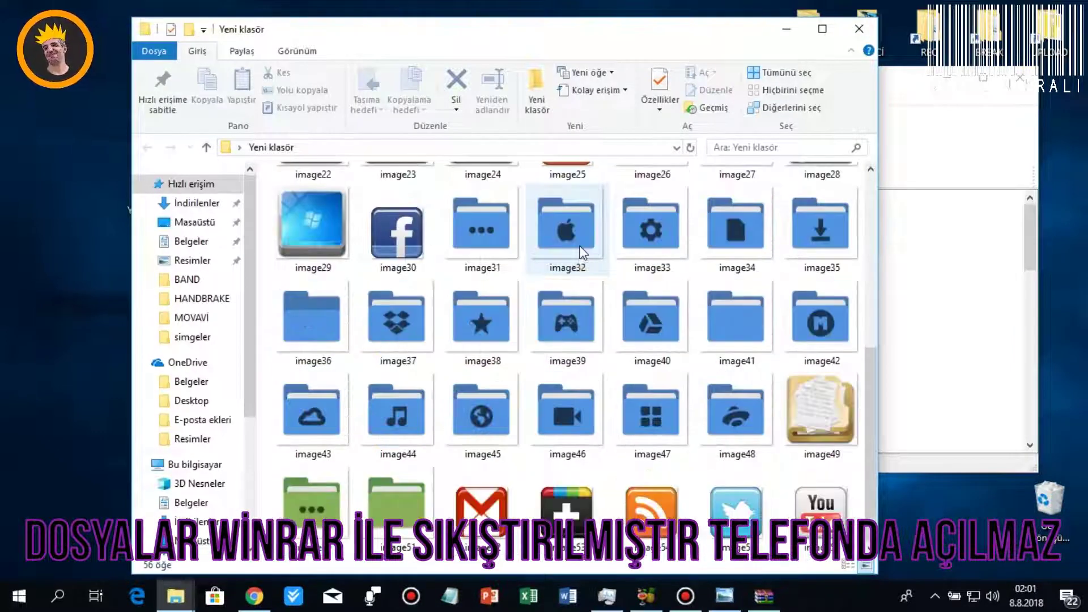
scroll(581, 250, "up", 5)
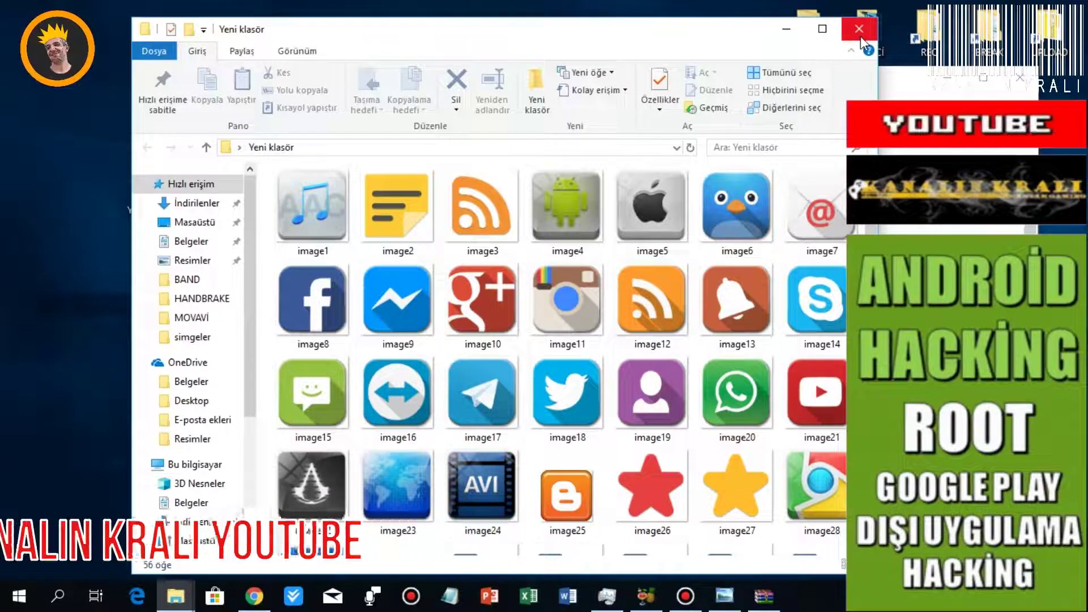
Close the Yeni klasör folder window and the archive window behind it
left_click(860, 36)
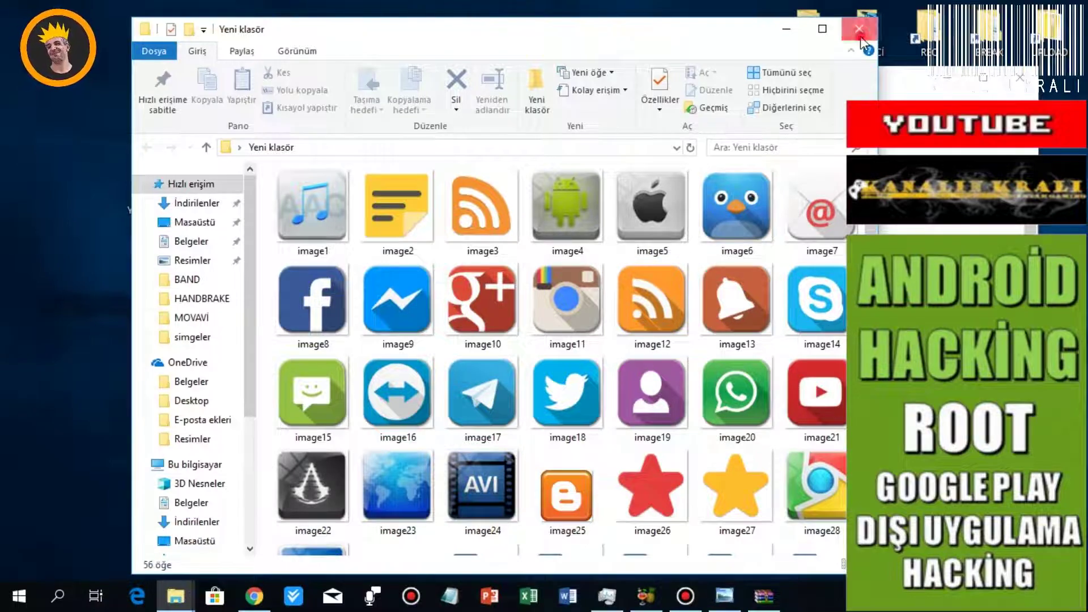
left_click(1008, 88)
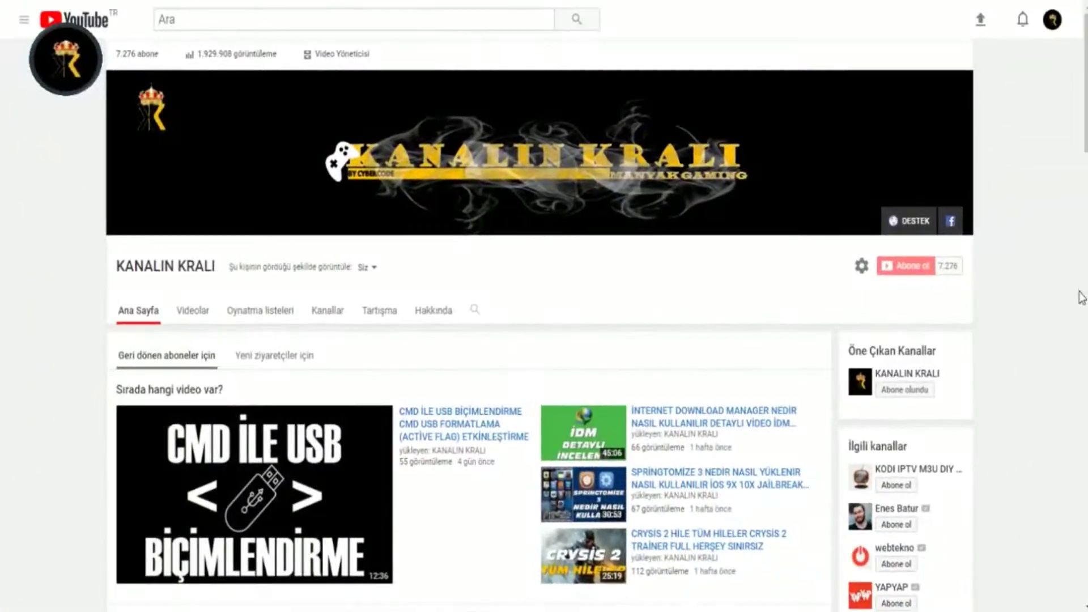
Open the video list of the KANALIN KRALI channel on YouTube, load more uploads and look through them
left_click(195, 312)
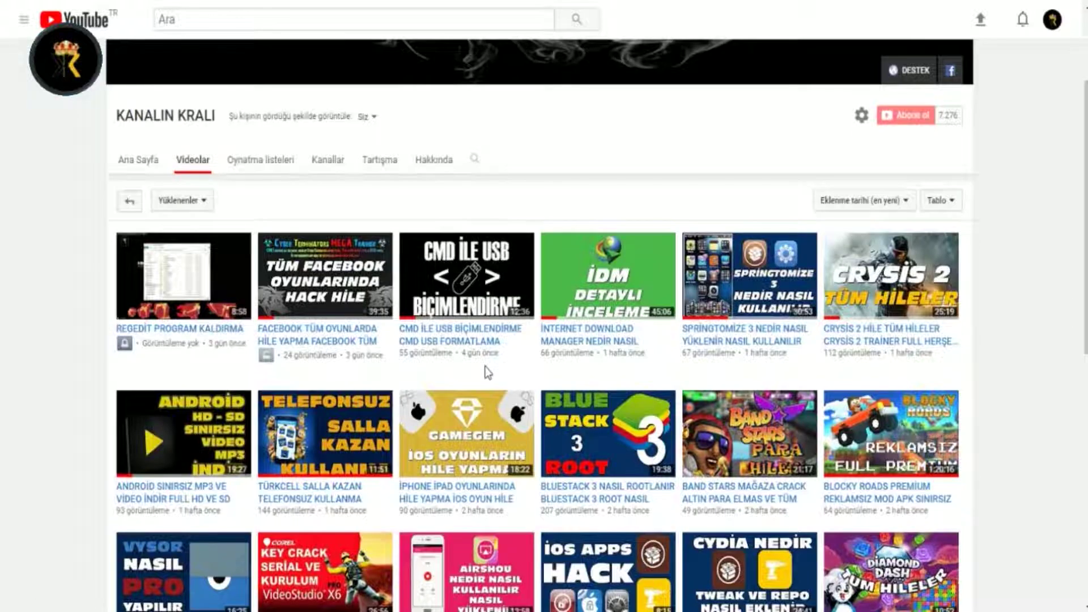
scroll(485, 369, "down", 10)
left_click(530, 437)
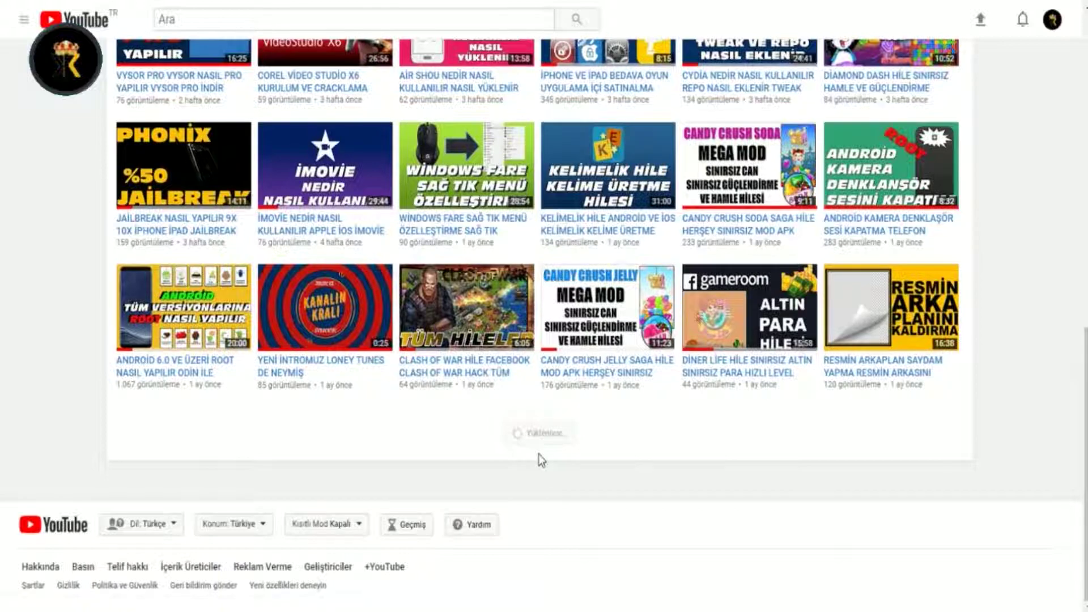
scroll(539, 454, "down", 10)
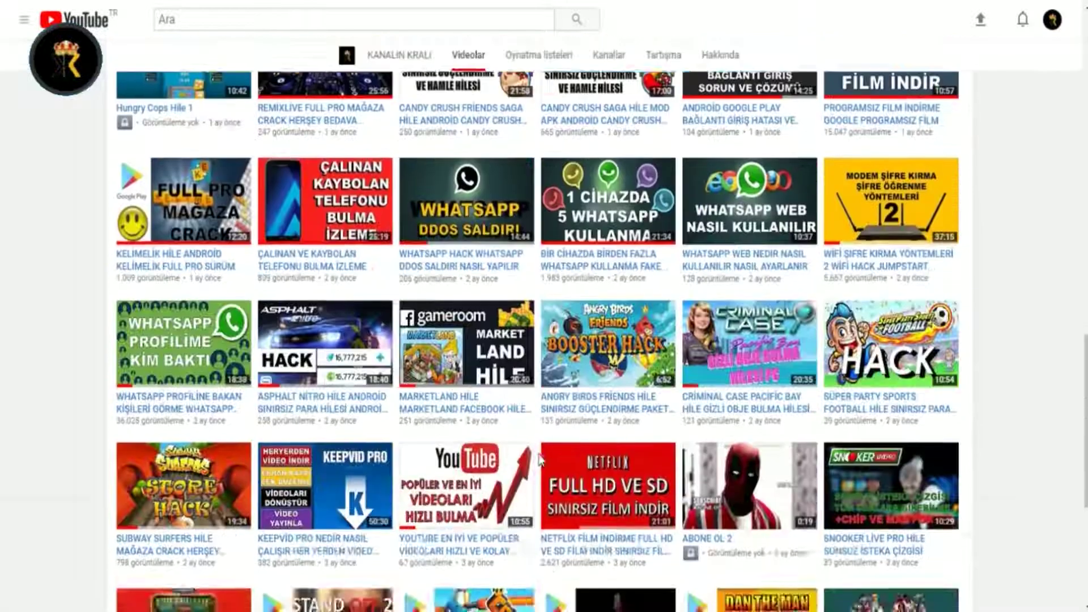
scroll(539, 459, "up", 15)
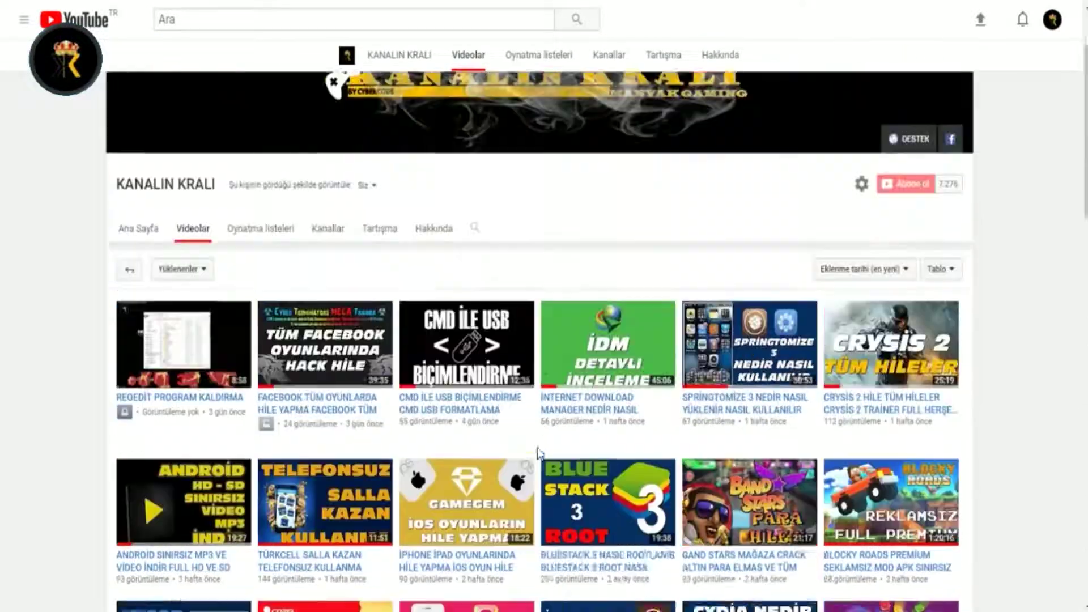